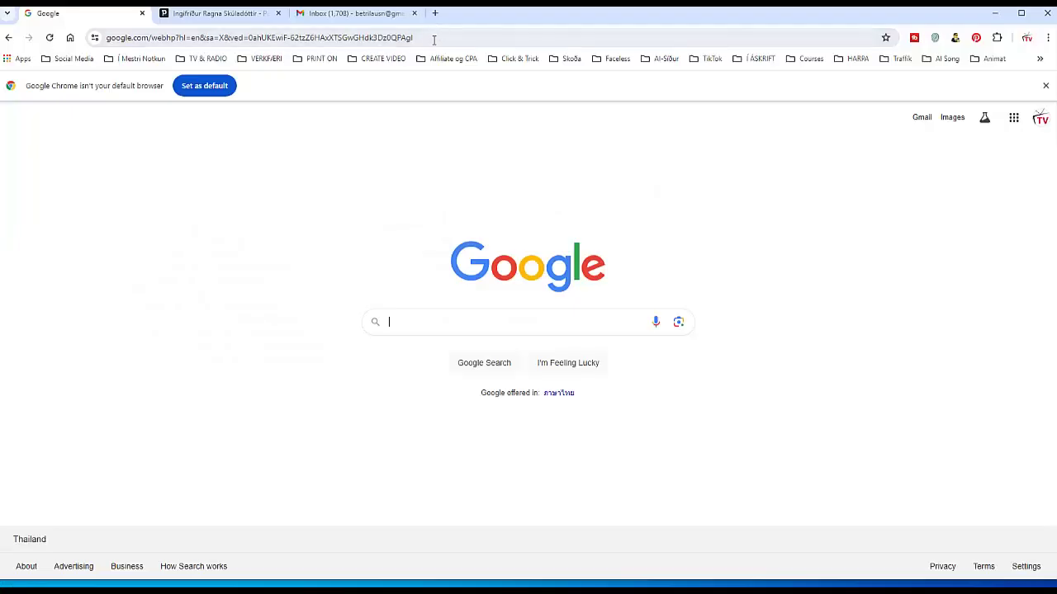
Paste the Uptodown IPTV Smarters Pro link into Chrome's address bar and load the page
left_click(431, 38)
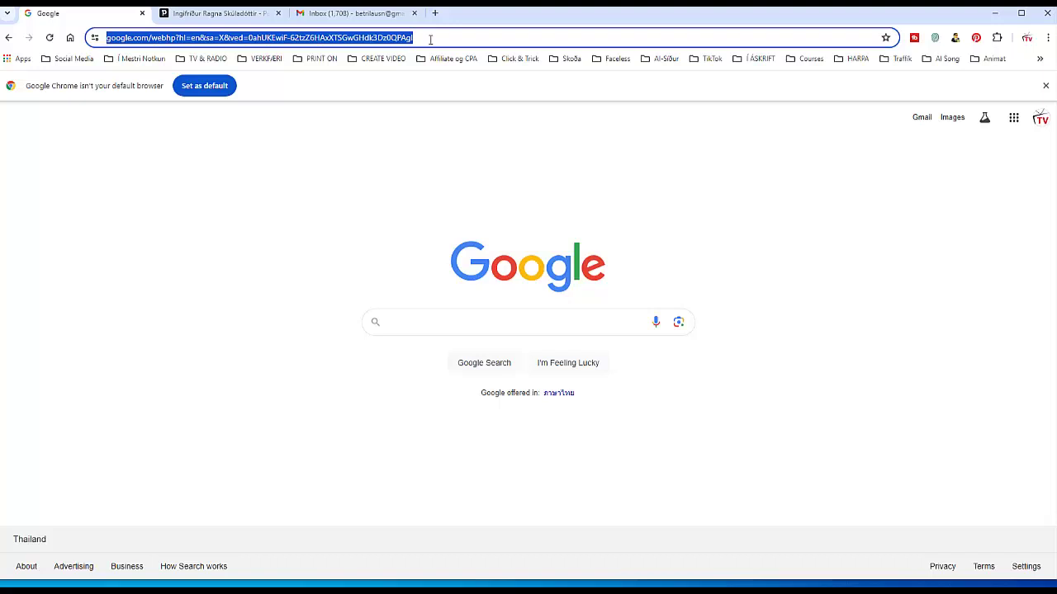
right_click(379, 41)
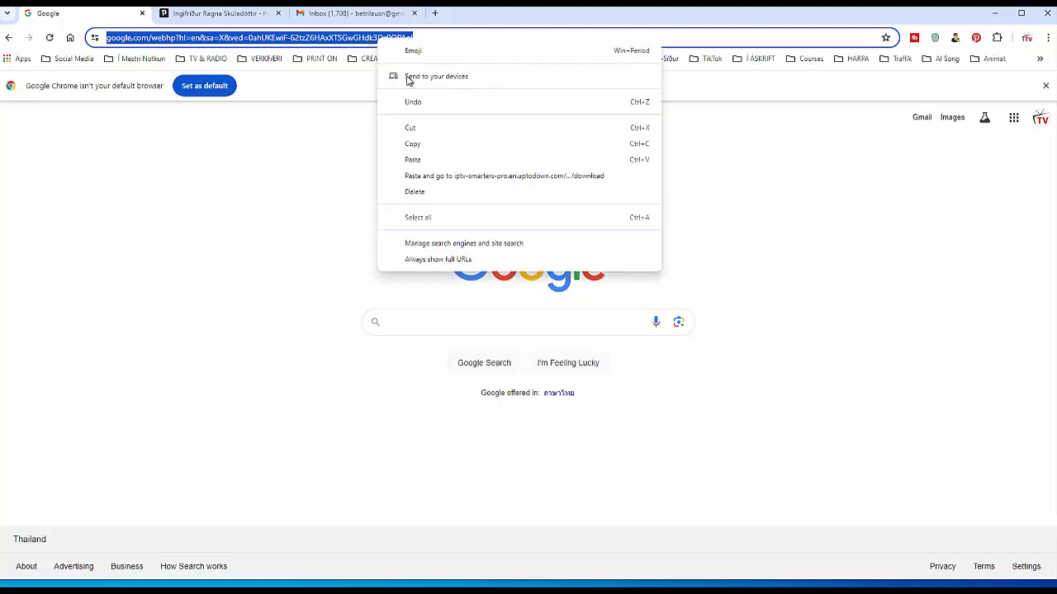
left_click(413, 160)
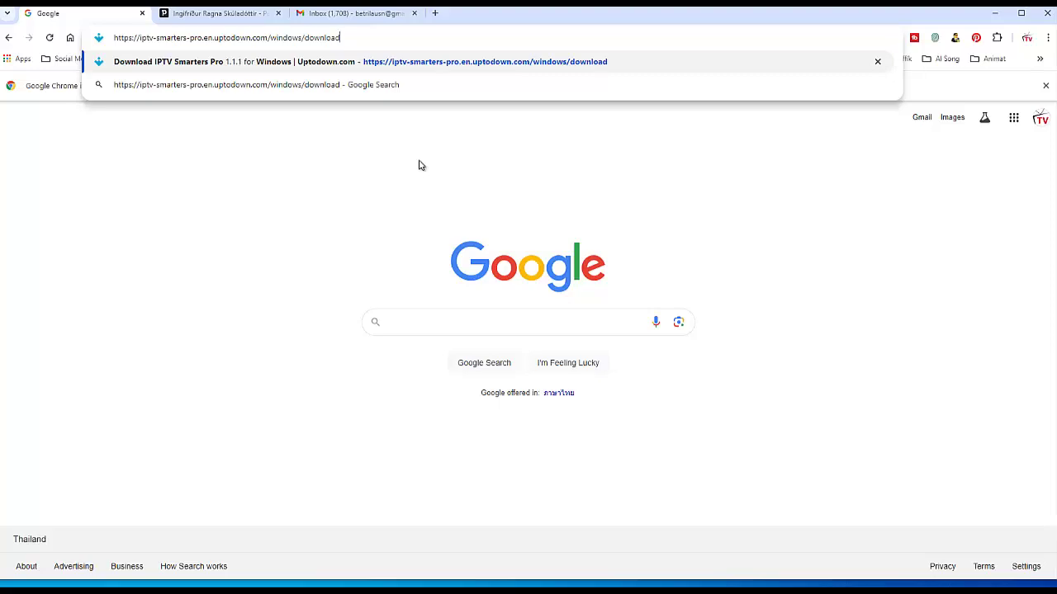
key("Return")
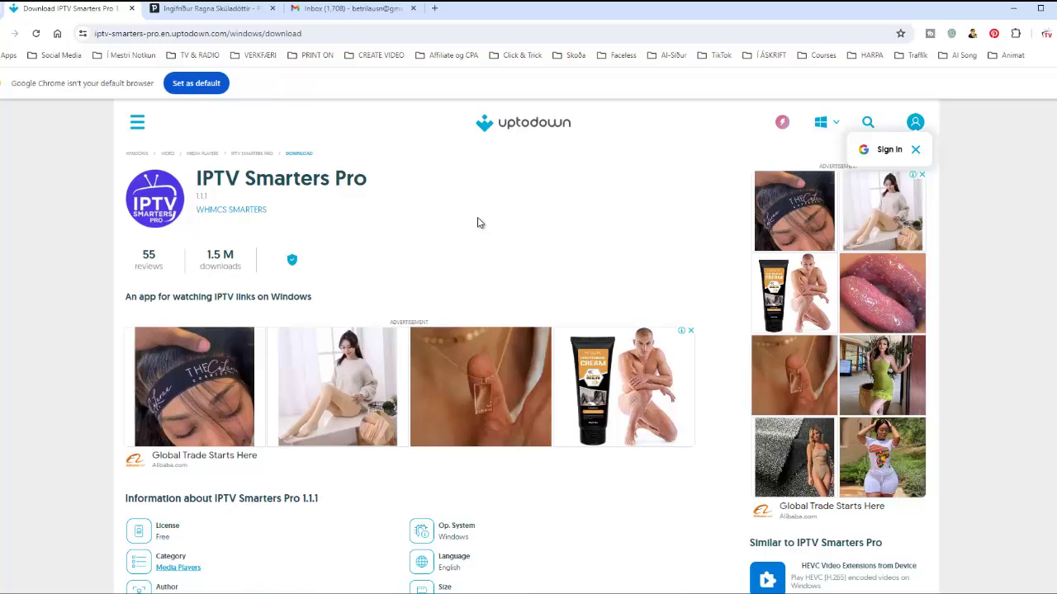
Download the IPTV Smarters Pro 1.1.1 installer from Uptodown and run it
scroll(458, 210, "down", 3)
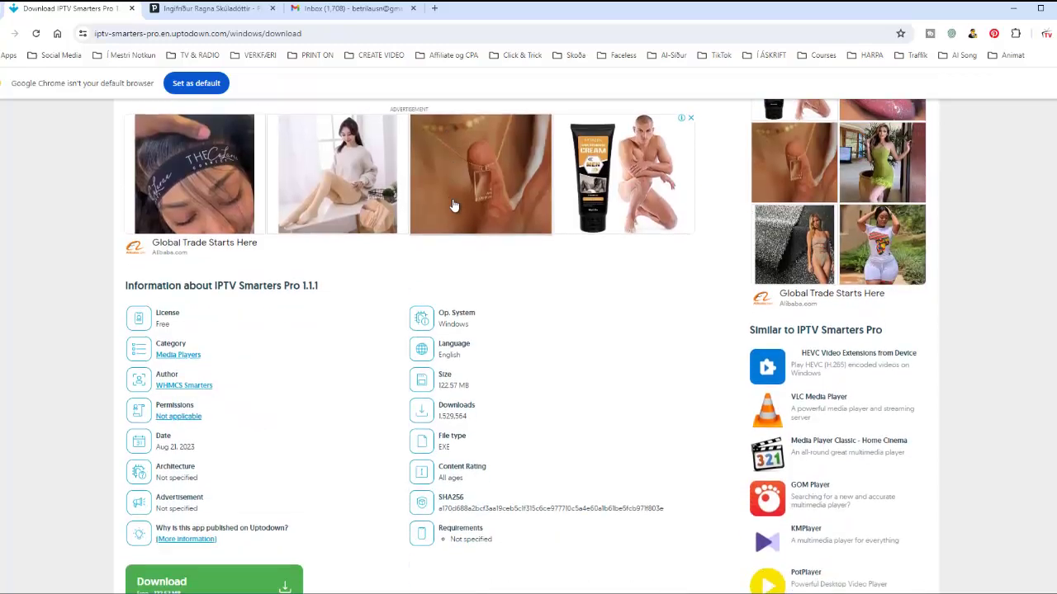
scroll(453, 205, "down", 4)
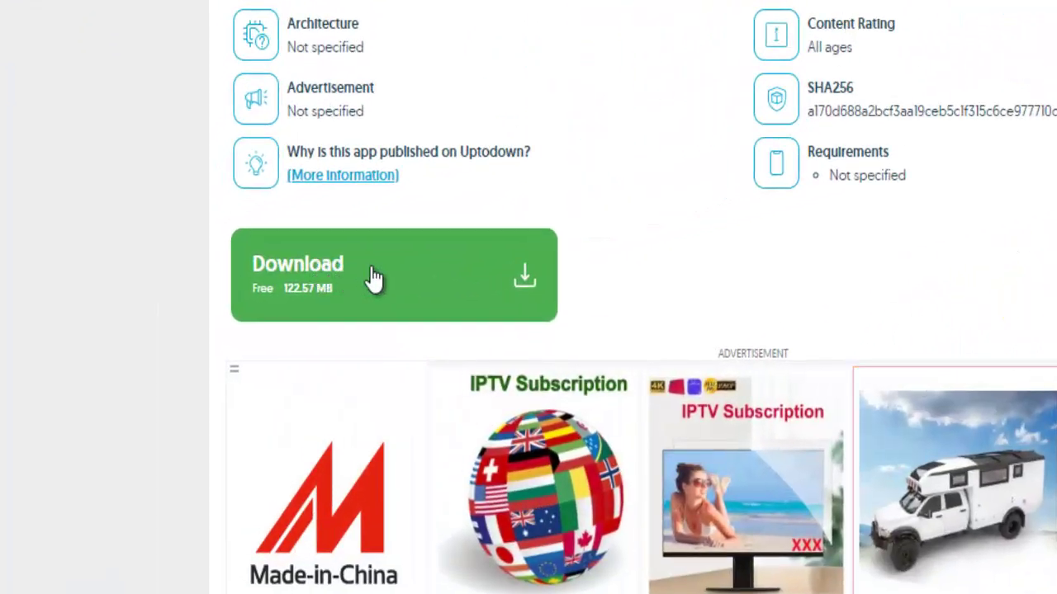
left_click(371, 278)
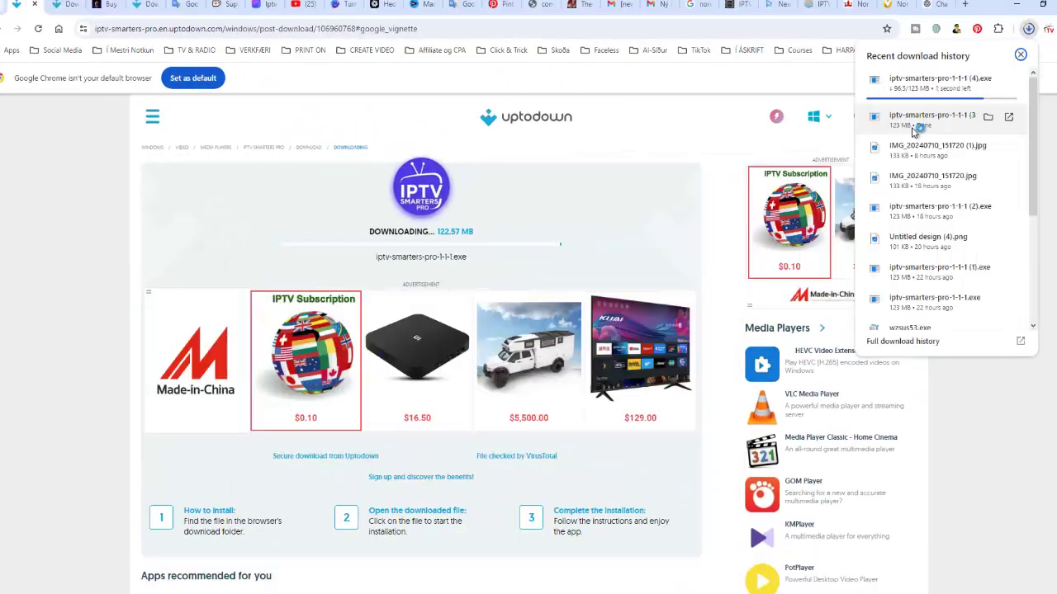
double_click(915, 128)
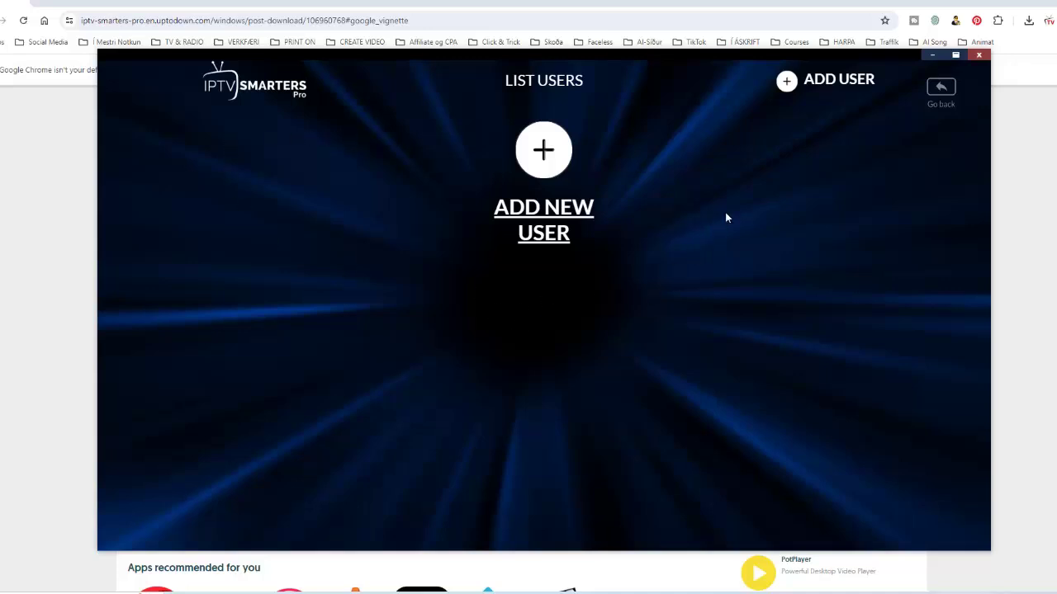
Choose ADD USER in IPTV Smarters Pro to bring up the blank login-details form
left_click(826, 82)
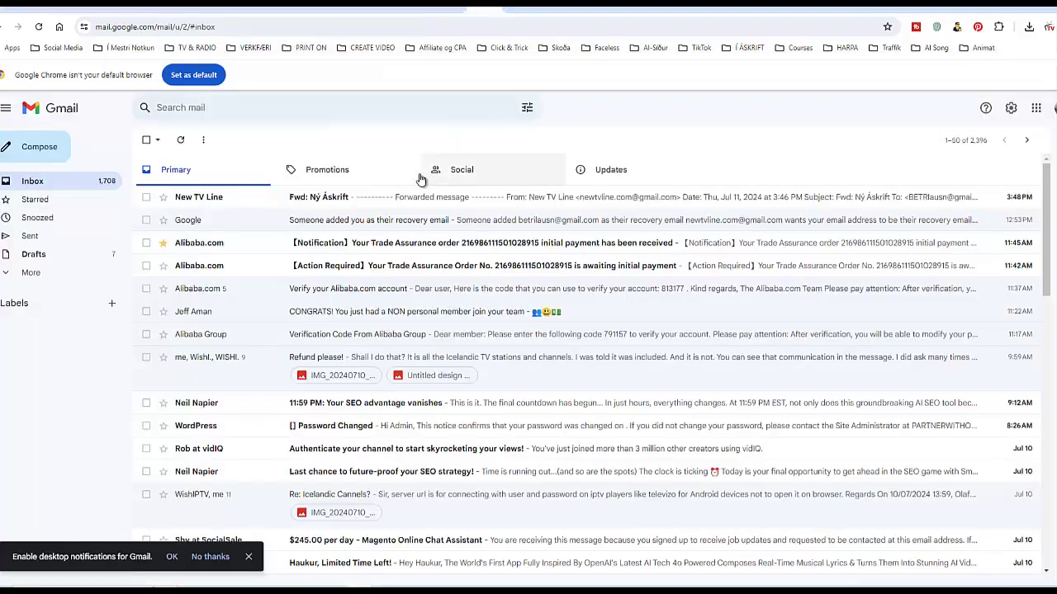
Open the Fwd: Ný Áskrift email from New TV Line and scroll to its login details
left_click(409, 200)
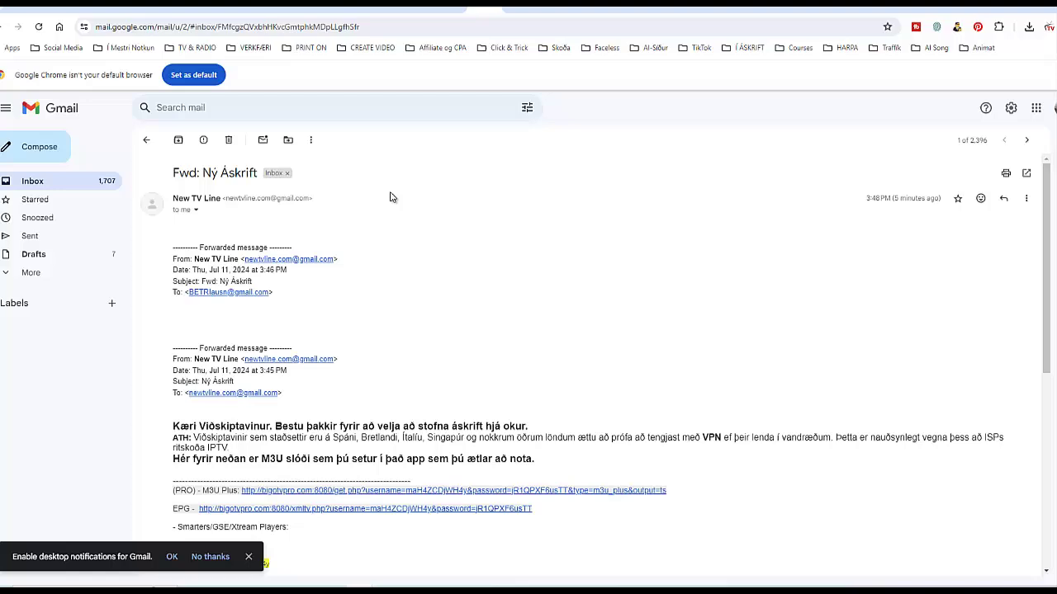
scroll(415, 210, "down", 2)
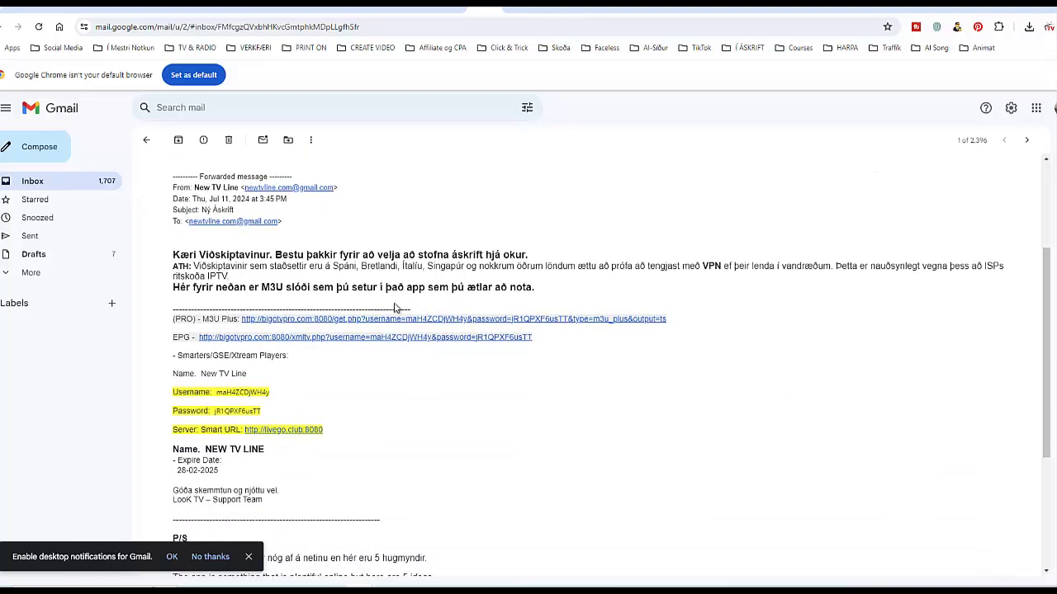
scroll(435, 372, "down", 1)
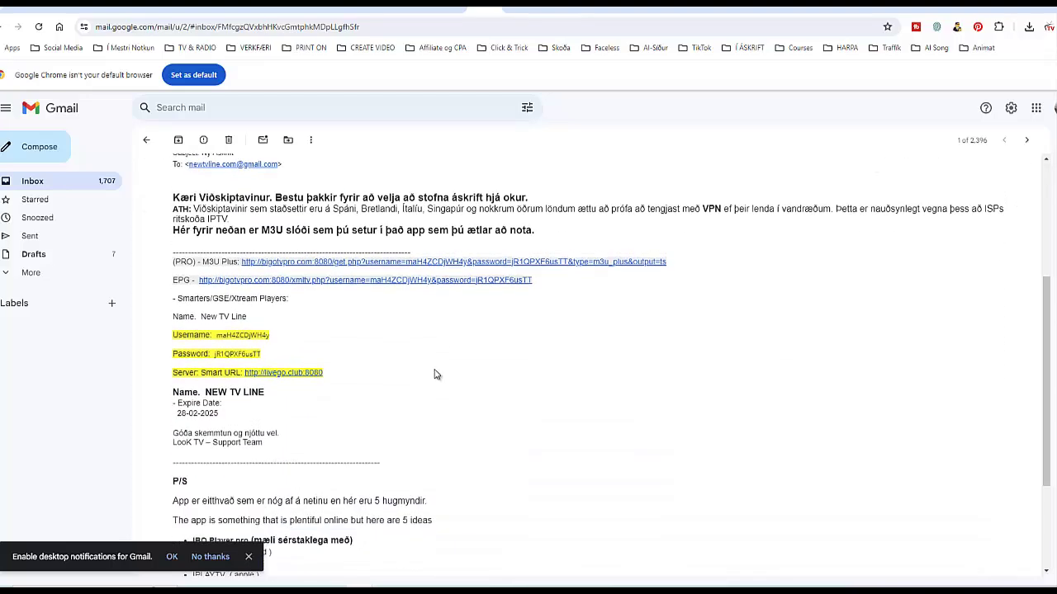
triple_click(175, 263)
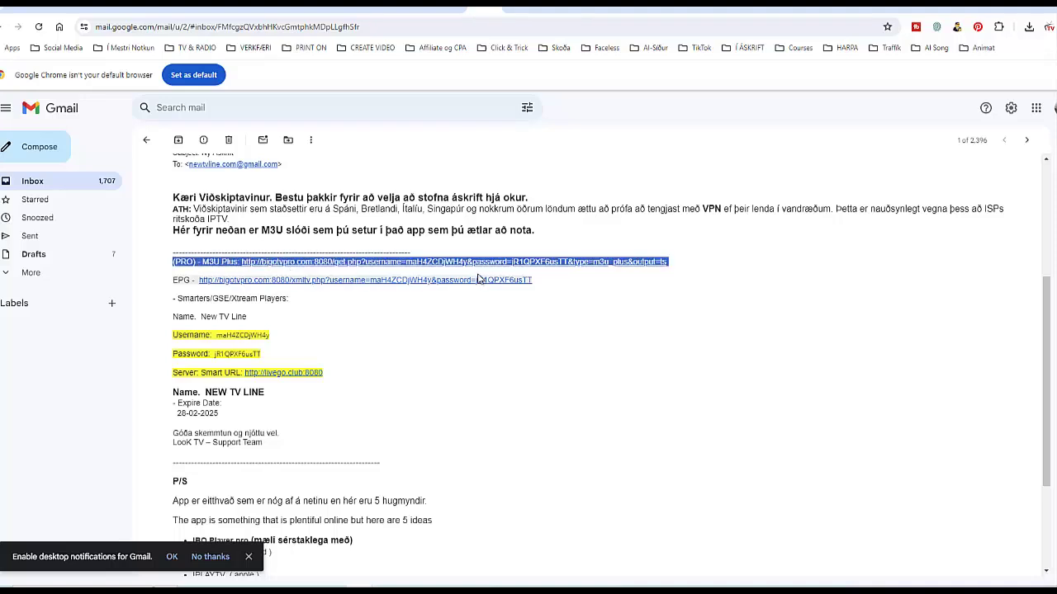
left_click_drag(478, 279, 565, 298)
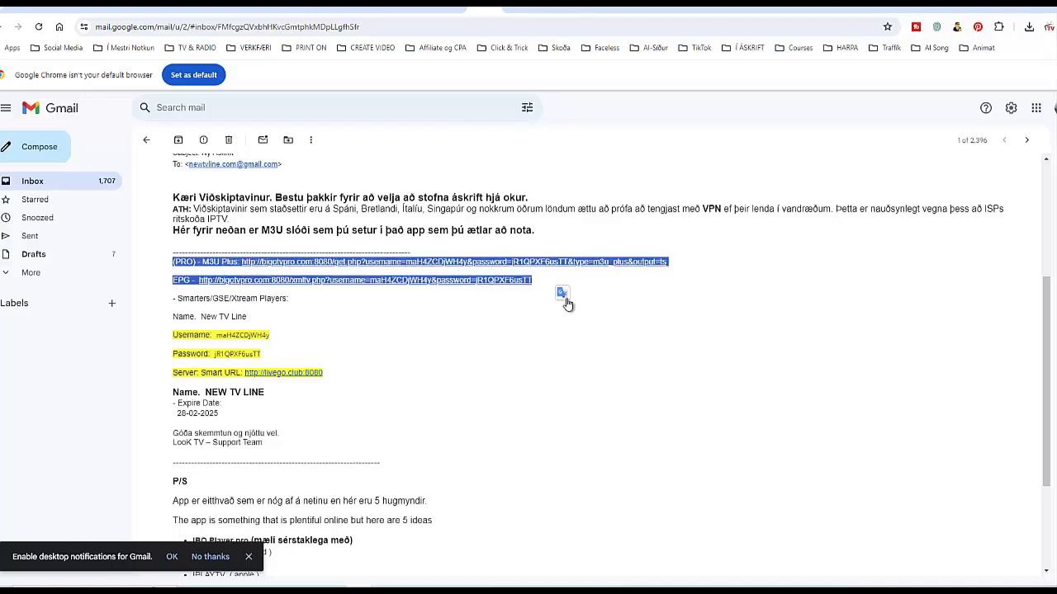
left_click(565, 299)
left_click(717, 307)
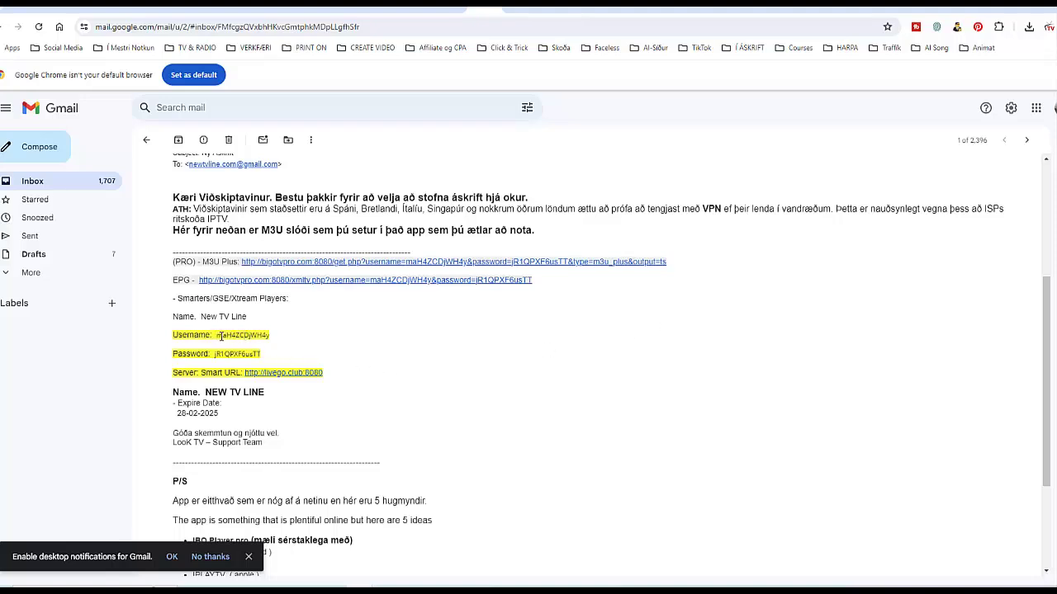
Copy the subscription username from the email and return to IPTV Smarters Pro
left_click_drag(217, 336, 267, 333)
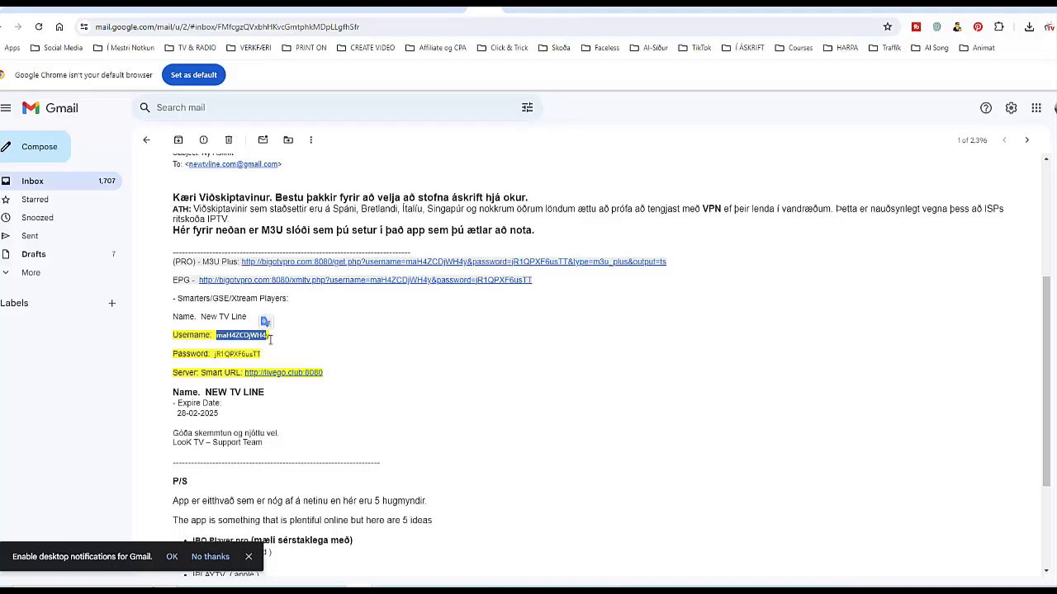
left_click(272, 340)
key("alt+Tab")
Enter the name 'New TV Line' and paste the copied username into the login form
left_click(480, 272)
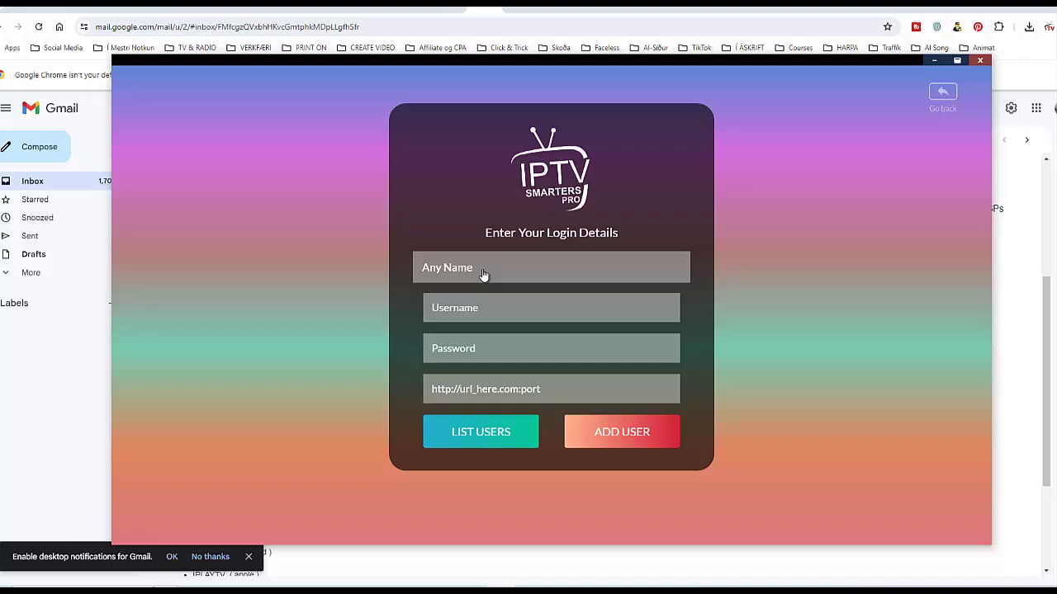
type("New TV Line")
key("Tab")
type("maH4ZCDjWH4y")
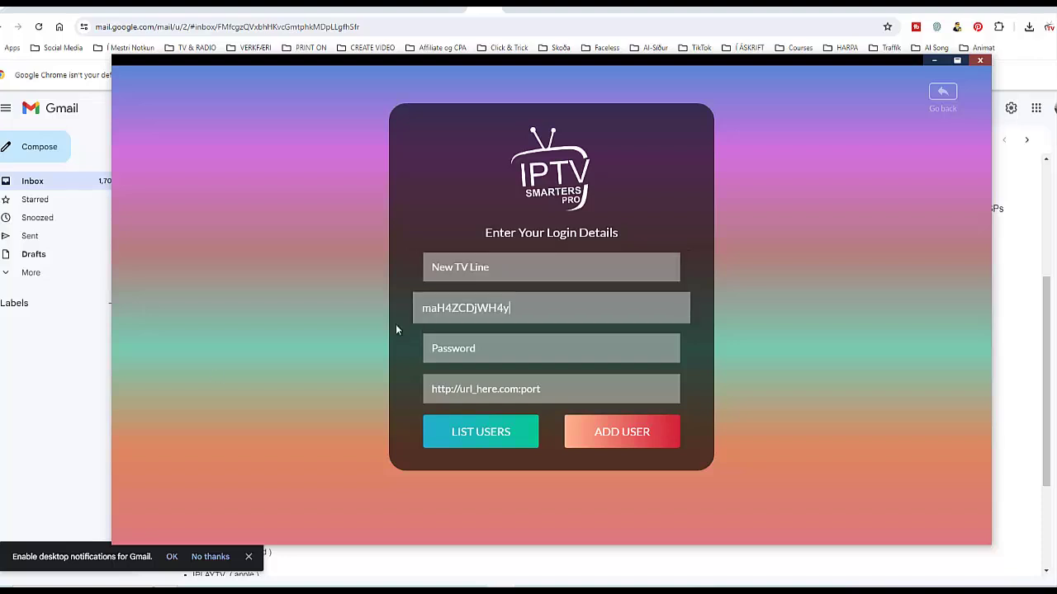
left_click(395, 324)
Copy the account password from the email and paste it into the Password field
left_click(53, 433)
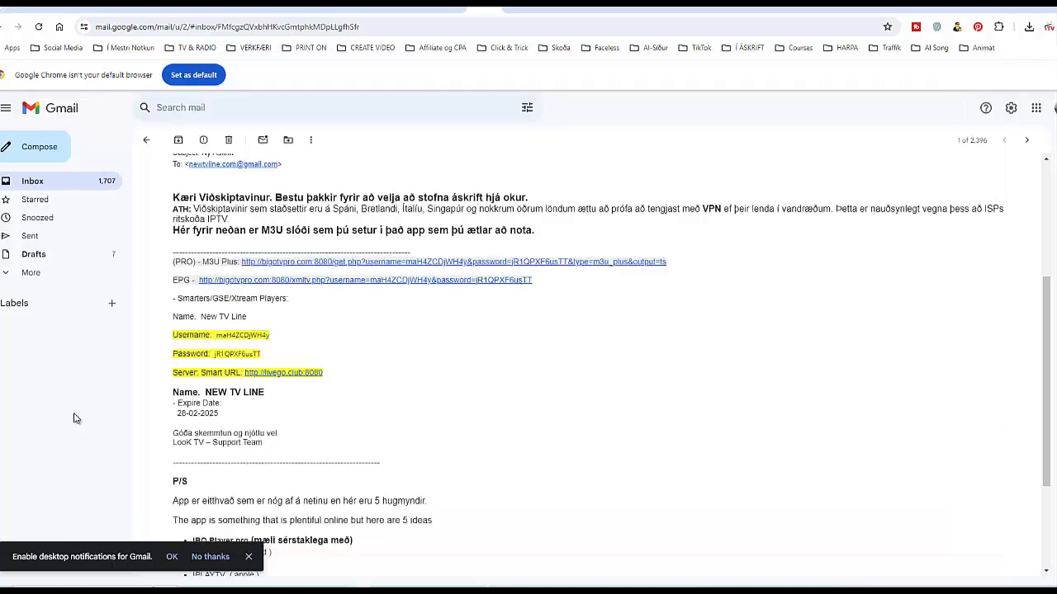
double_click(230, 356)
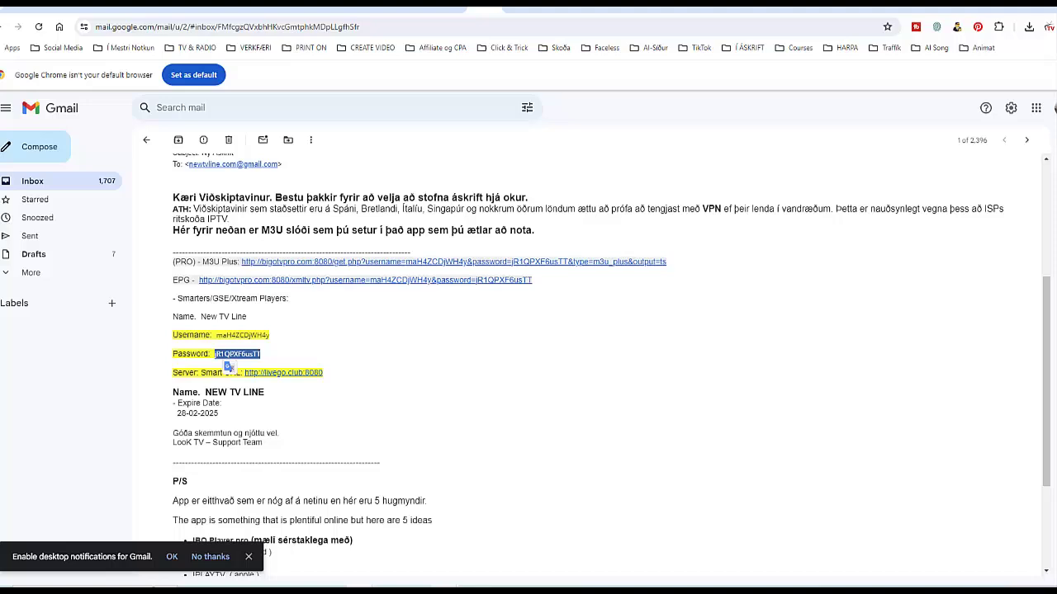
key("alt+Tab")
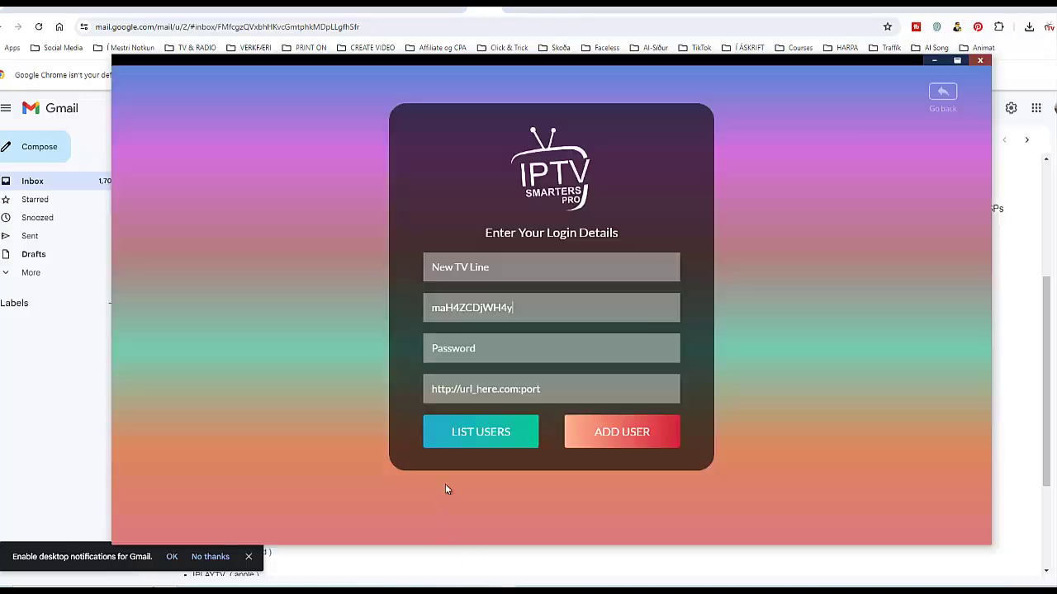
left_click(485, 350)
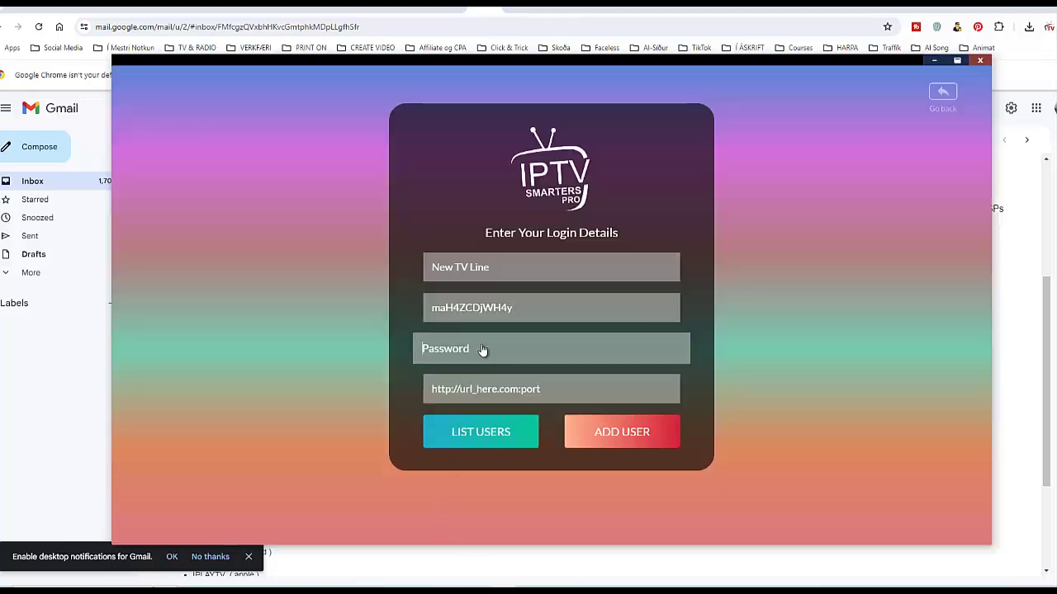
key("ctrl+v")
left_click(48, 444)
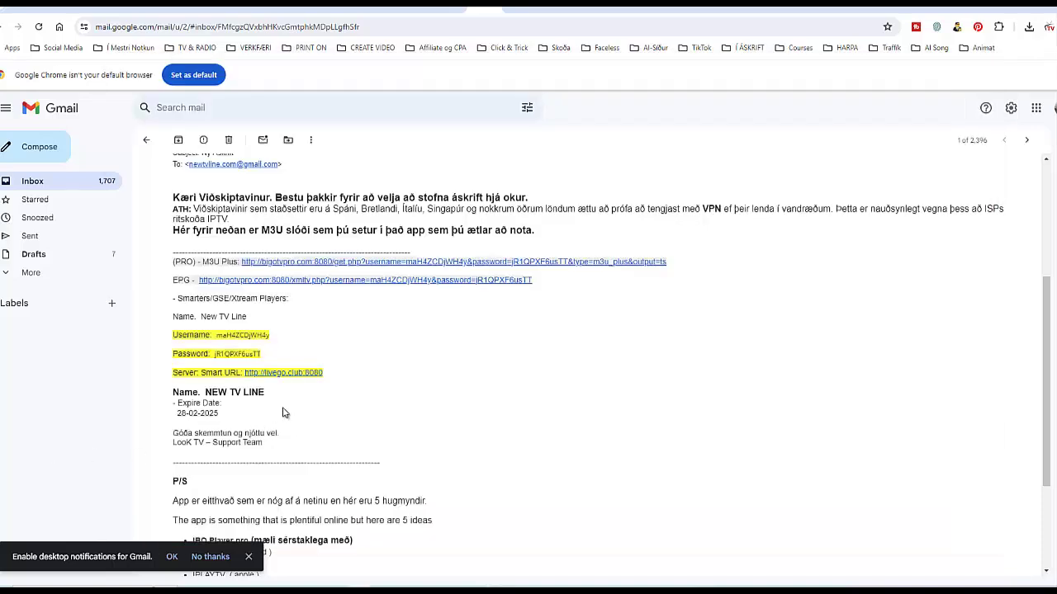
left_click_drag(330, 379, 246, 381)
key("ctrl+c")
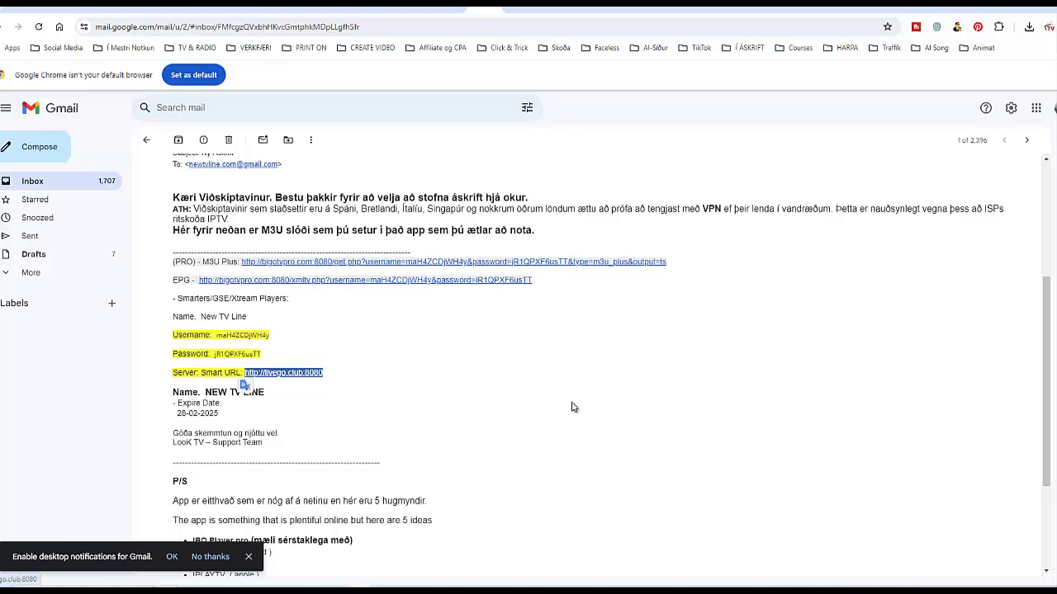
key("alt+Tab")
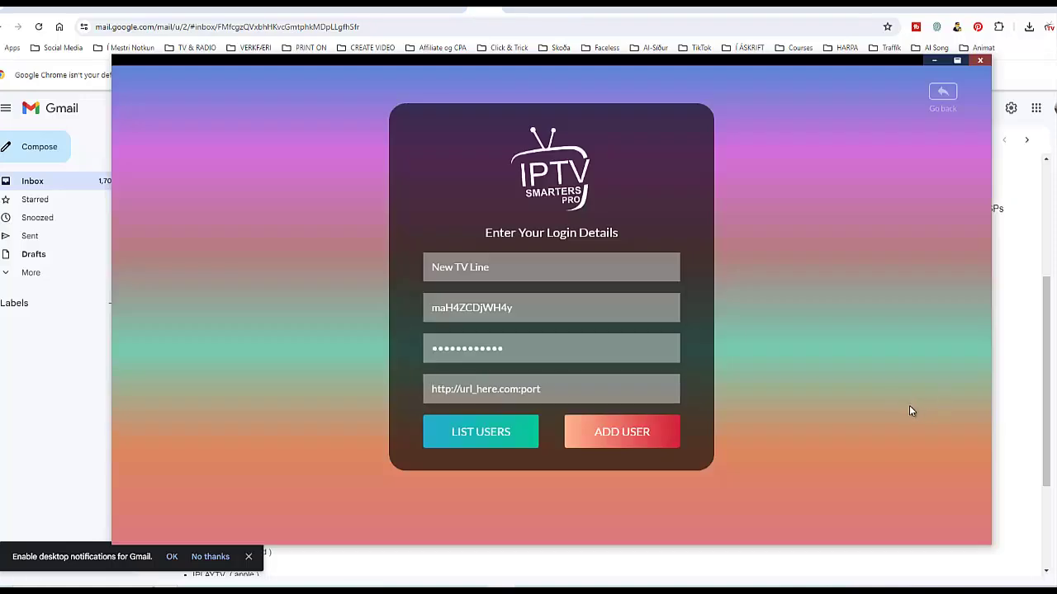
key("ctrl+v")
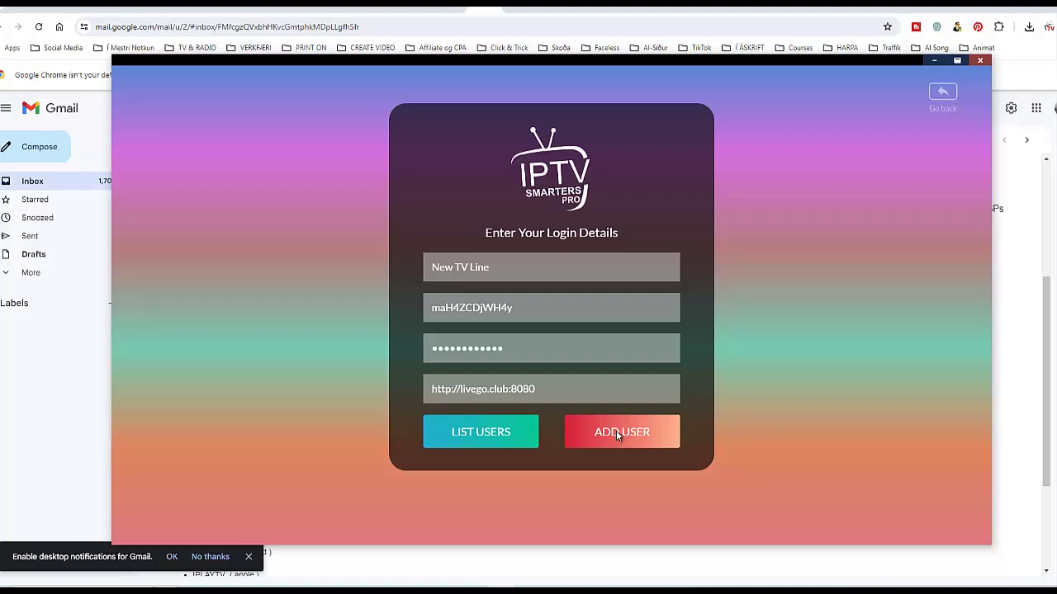
Log in as New TV Line, open Live TV and search the categories for 'Iceland'
left_click(616, 430)
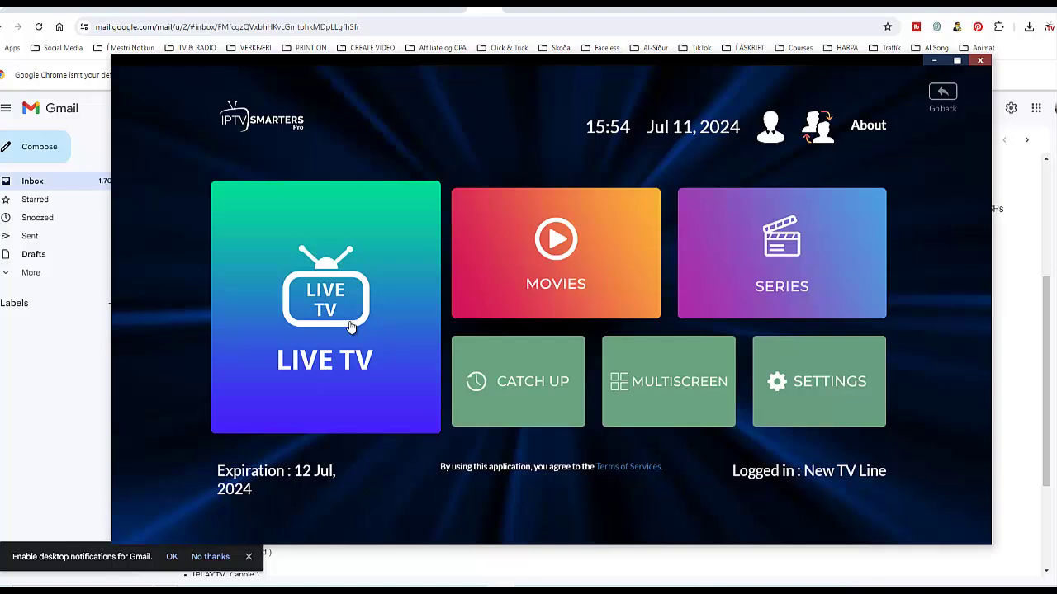
left_click(322, 307)
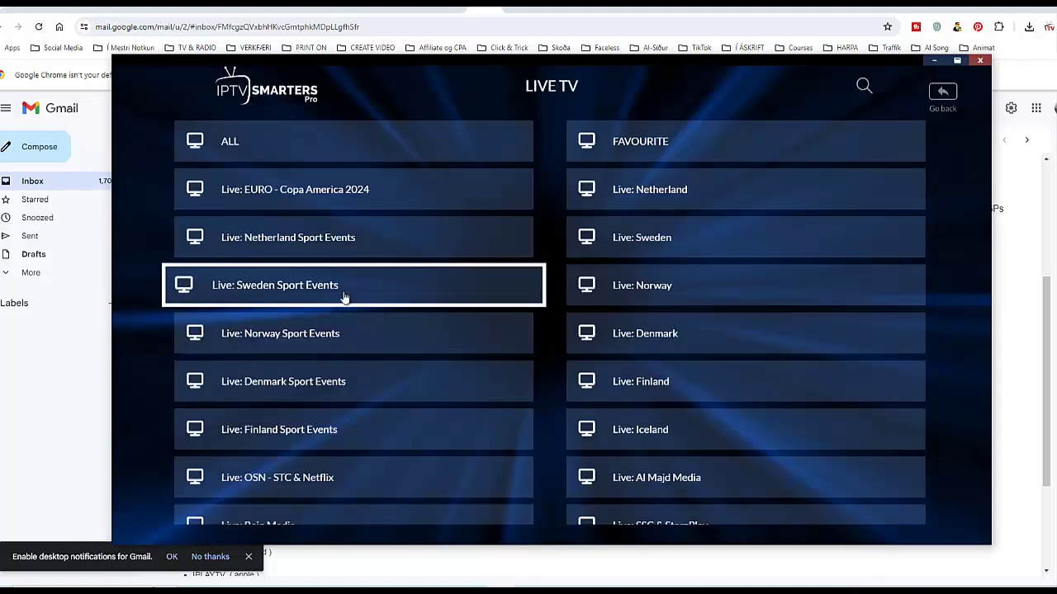
left_click(859, 84)
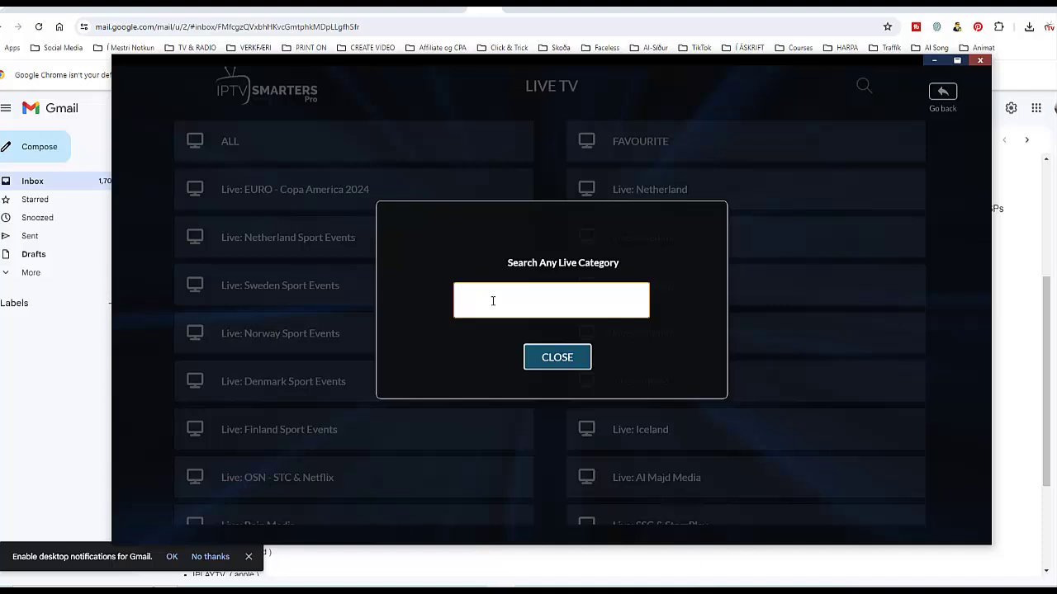
type("Icela")
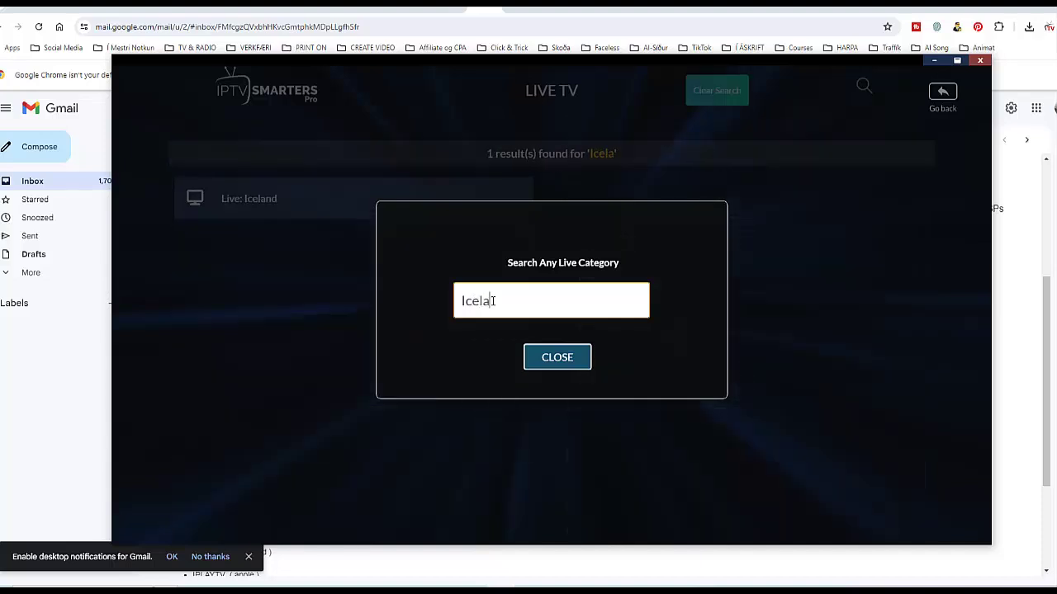
type("nd")
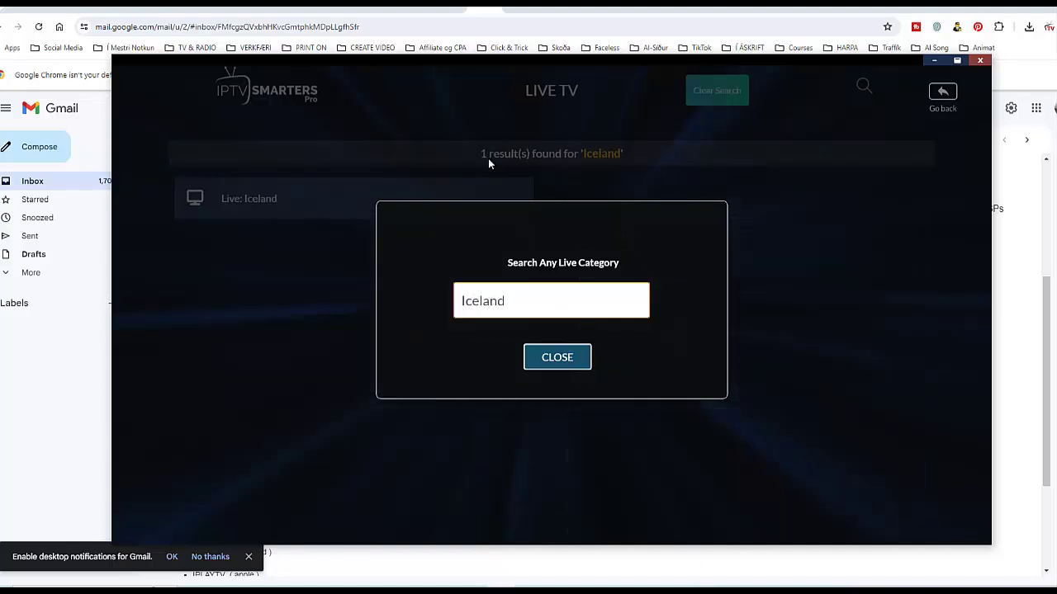
left_click(528, 357)
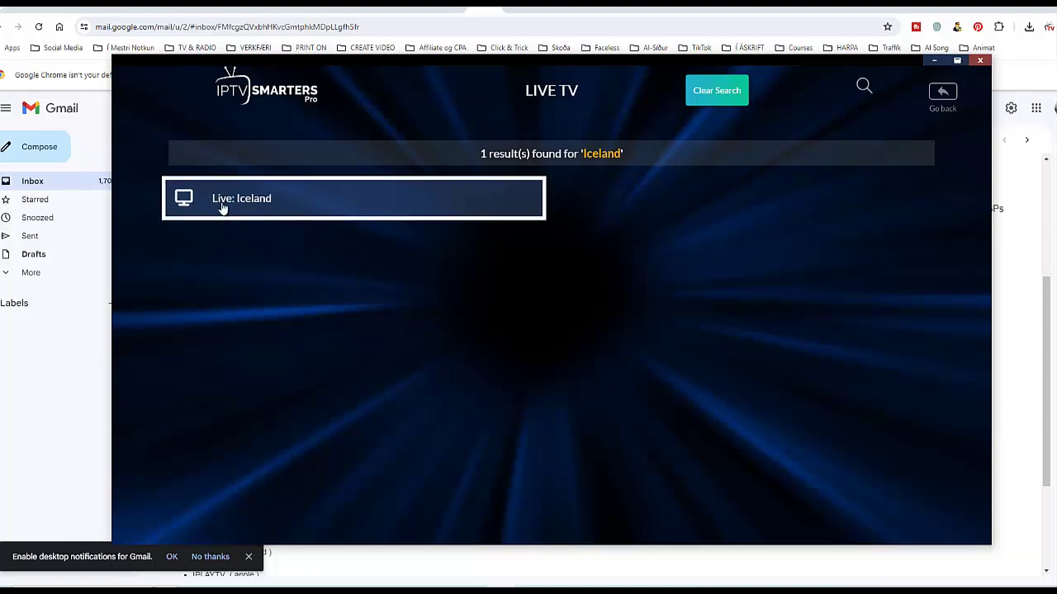
Open the Live: Iceland category and play the VIP IS: Siminn Sport HD channel
left_click(271, 200)
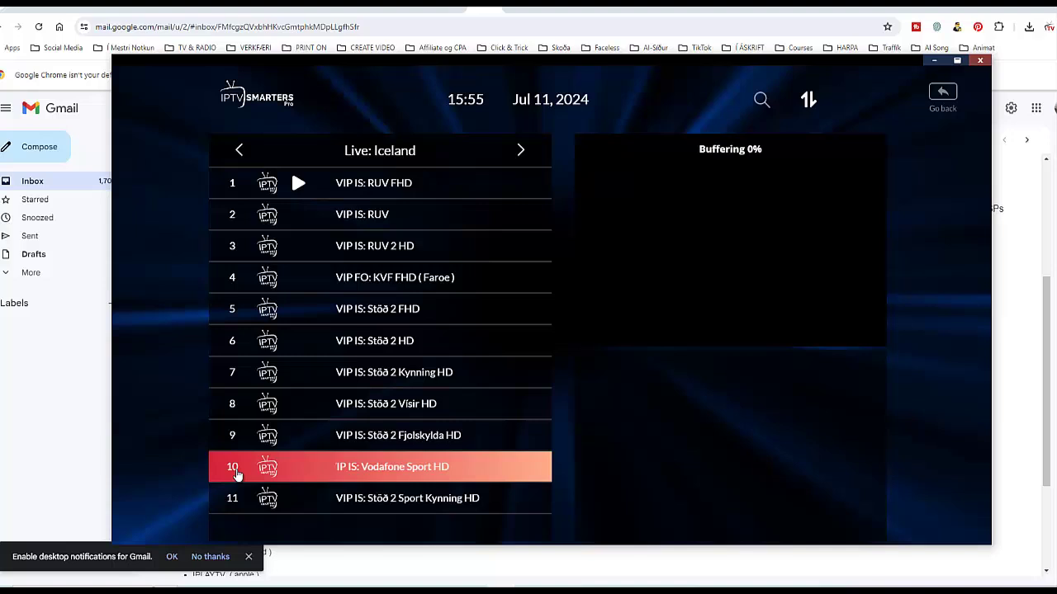
left_click(297, 183)
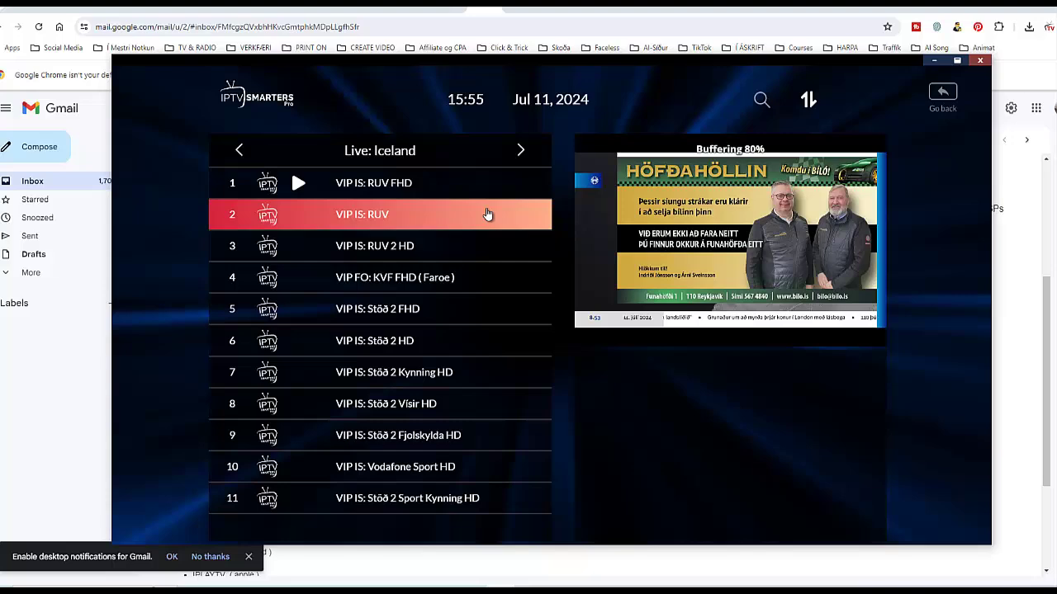
scroll(485, 214, "down", 4)
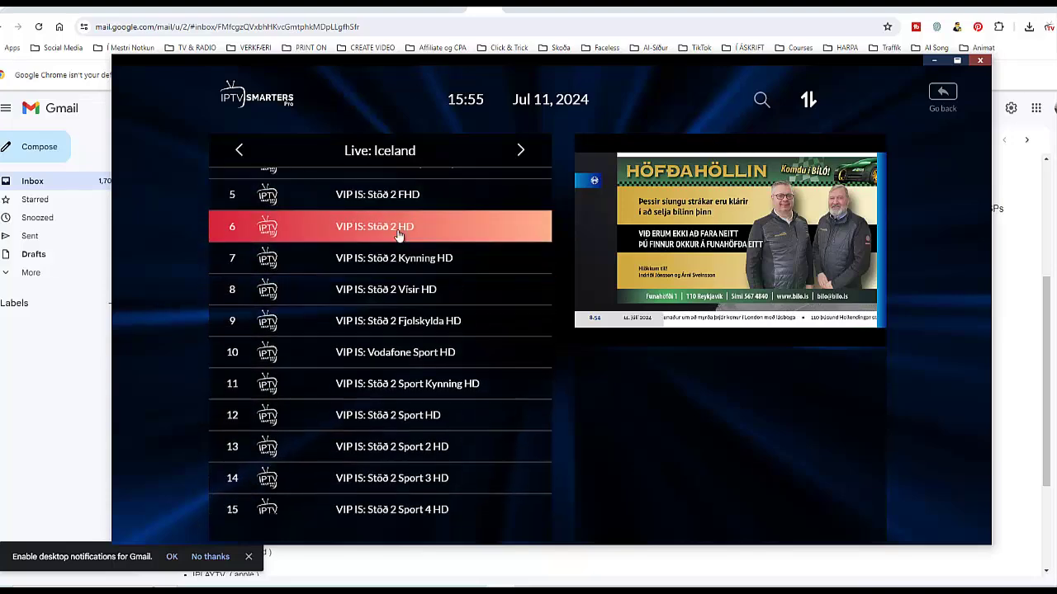
scroll(371, 306, "down", 5)
left_click(467, 330)
mouse_move(609, 304)
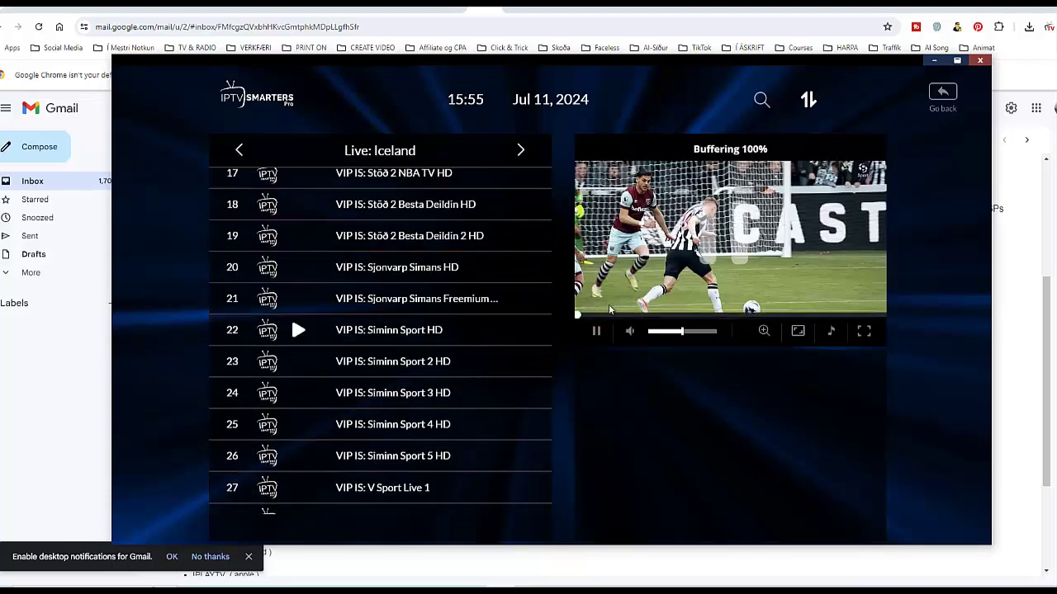